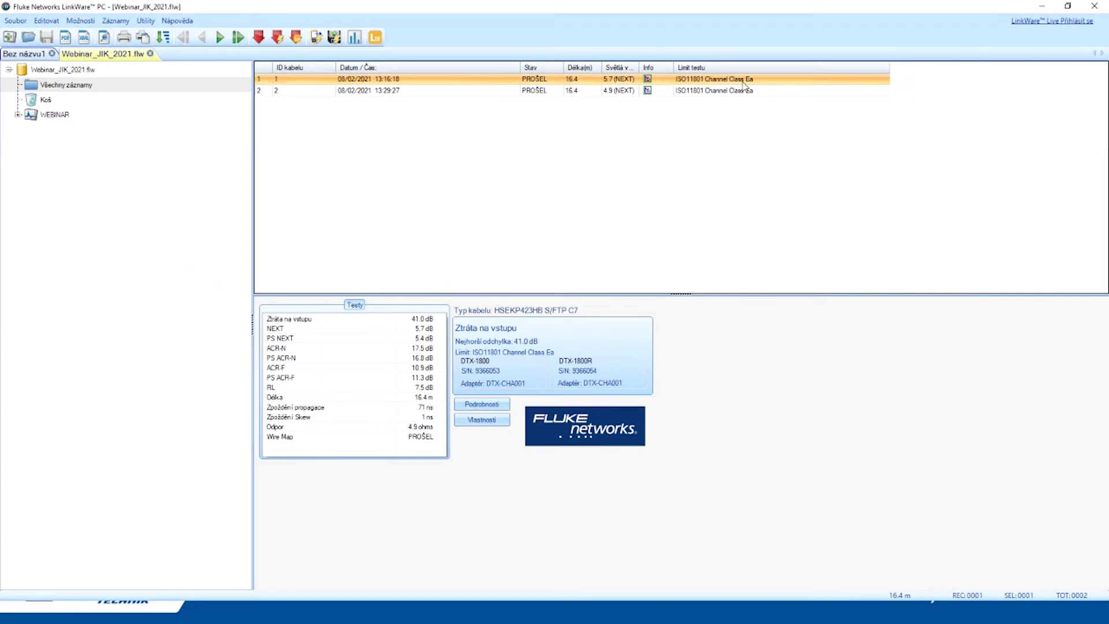
# Select the first cable record and widen the Světlá výška column in the record list to show its full heading
pyautogui.click(319, 91)
pyautogui.press('Up')
pyautogui.press('Down')
pyautogui.click(321, 81)
pyautogui.moveTo(639, 67); pyautogui.dragTo(670, 67)
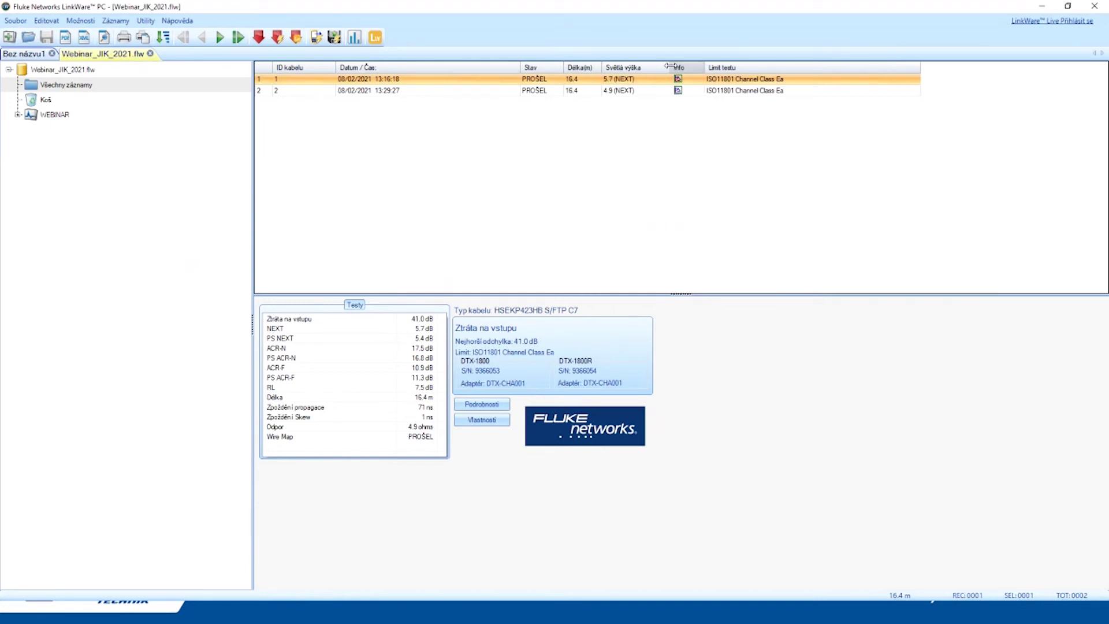
# Compare the Světlá výška margins and test summaries of cable records 1 and 2
pyautogui.click(626, 91)
pyautogui.click(621, 82)
pyautogui.click(297, 91)
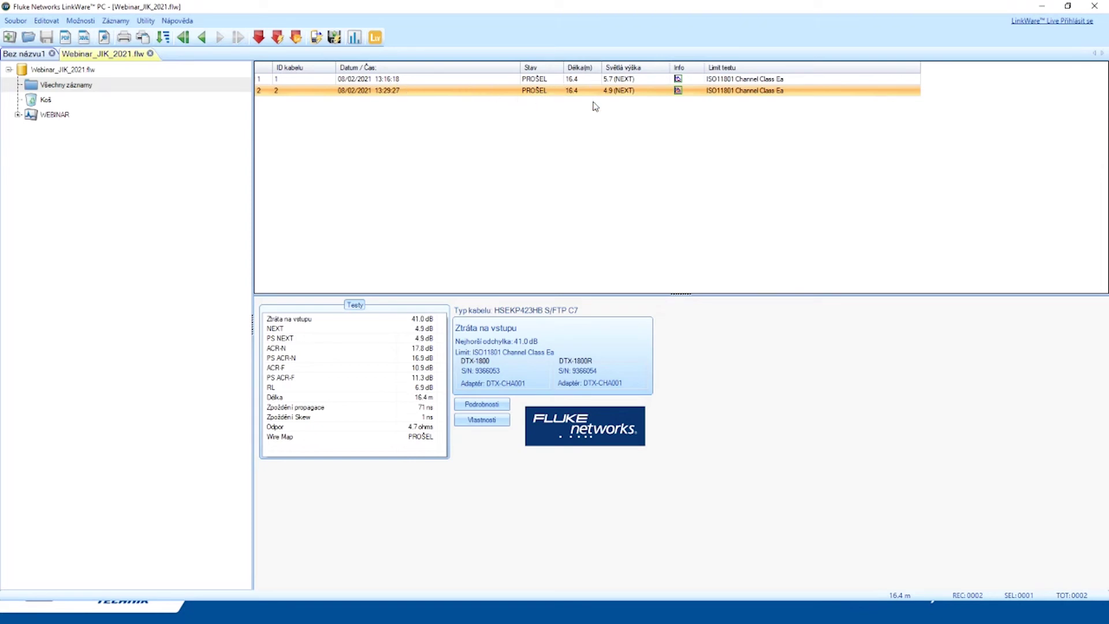
pyautogui.click(637, 81)
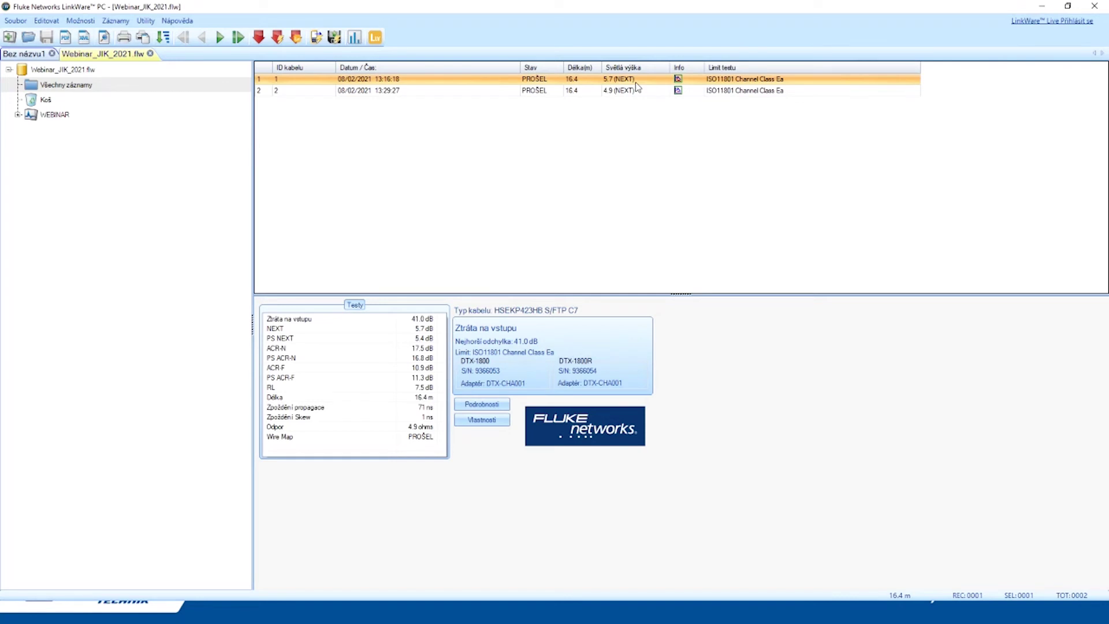
pyautogui.click(632, 90)
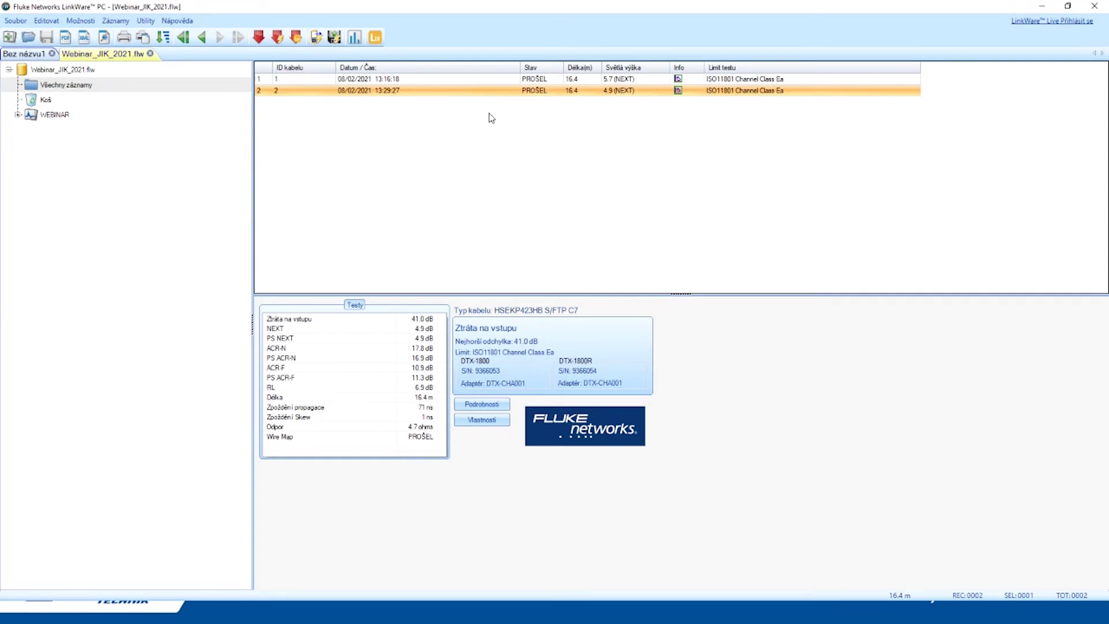
# Open record 2's detailed results, check its Wire Map and per-pair propagation delay, and compare the pair data with record 1
pyautogui.doubleClick(461, 91)
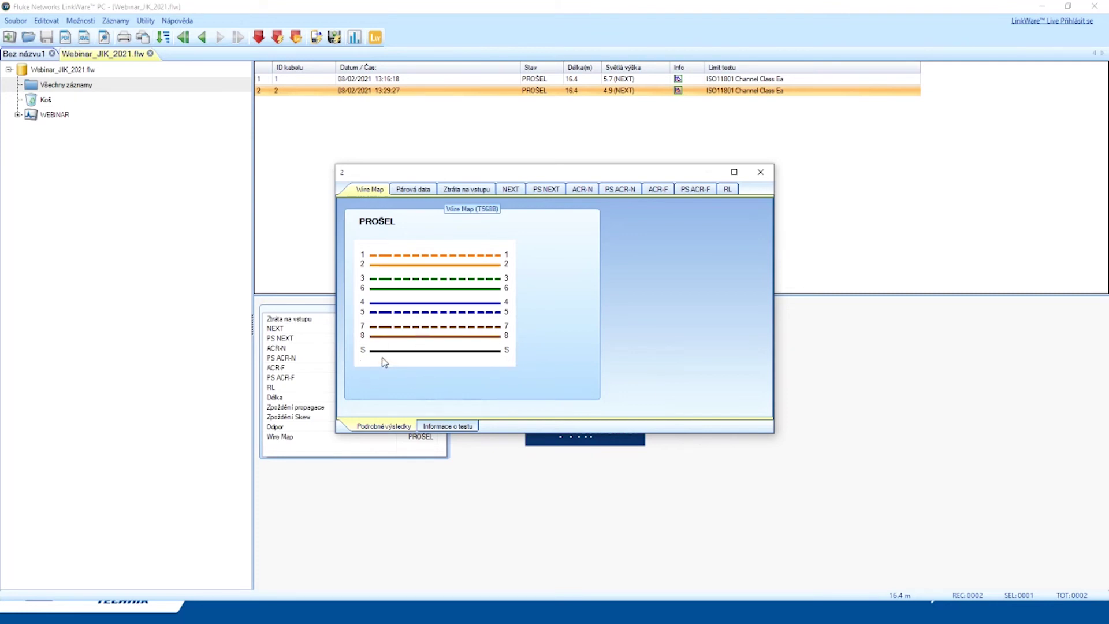
pyautogui.click(412, 191)
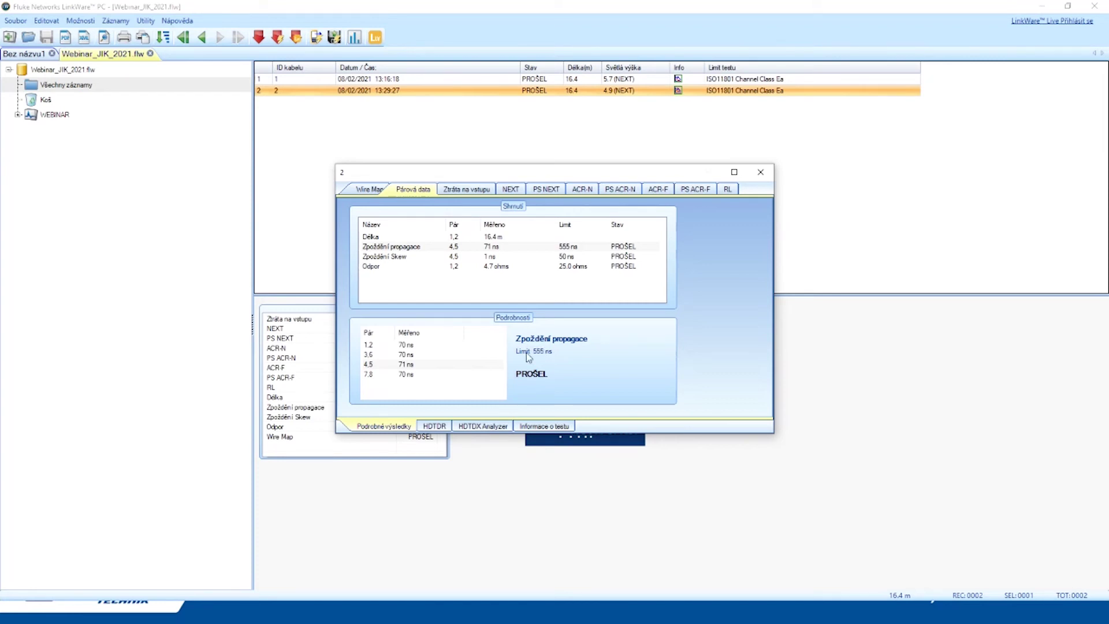
pyautogui.click(412, 347)
pyautogui.click(411, 355)
pyautogui.click(412, 364)
pyautogui.click(411, 374)
pyautogui.click(411, 364)
pyautogui.click(411, 354)
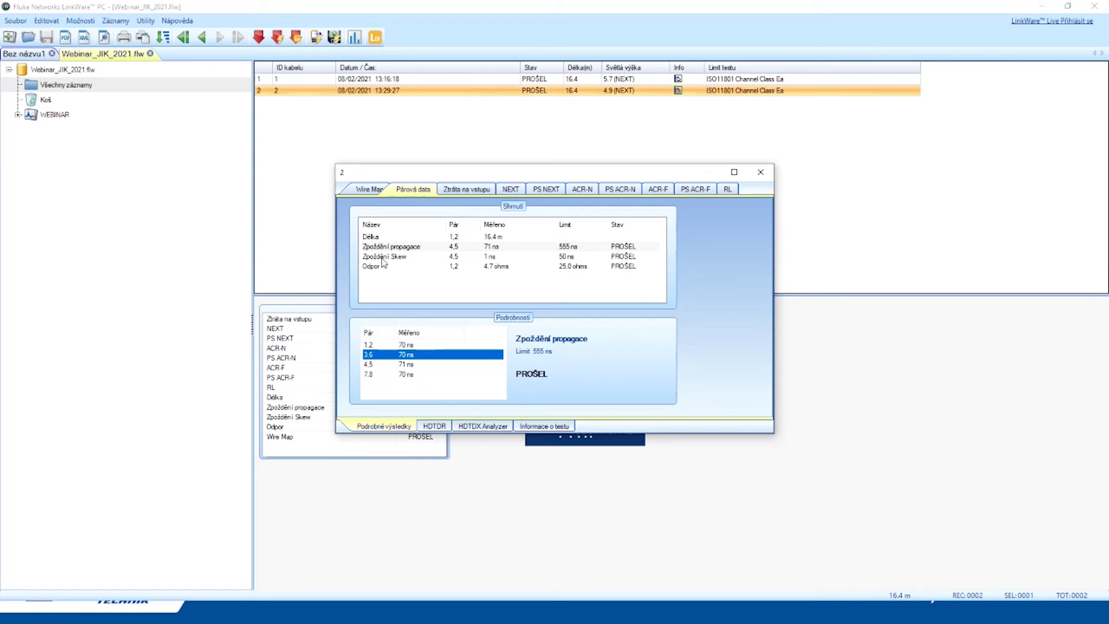
pyautogui.click(402, 81)
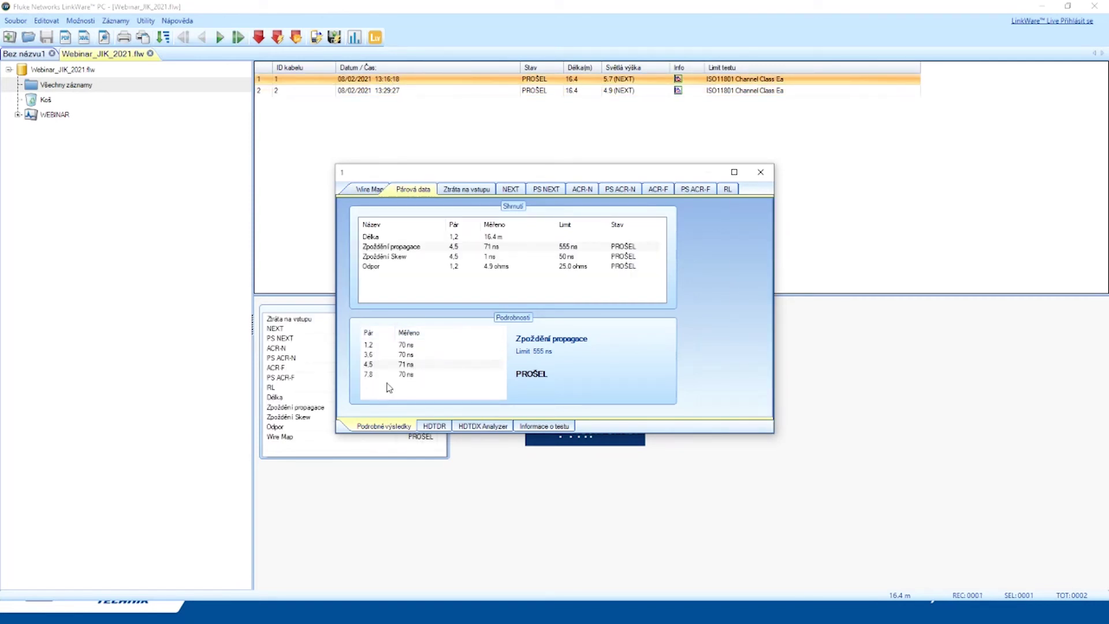
pyautogui.doubleClick(384, 93)
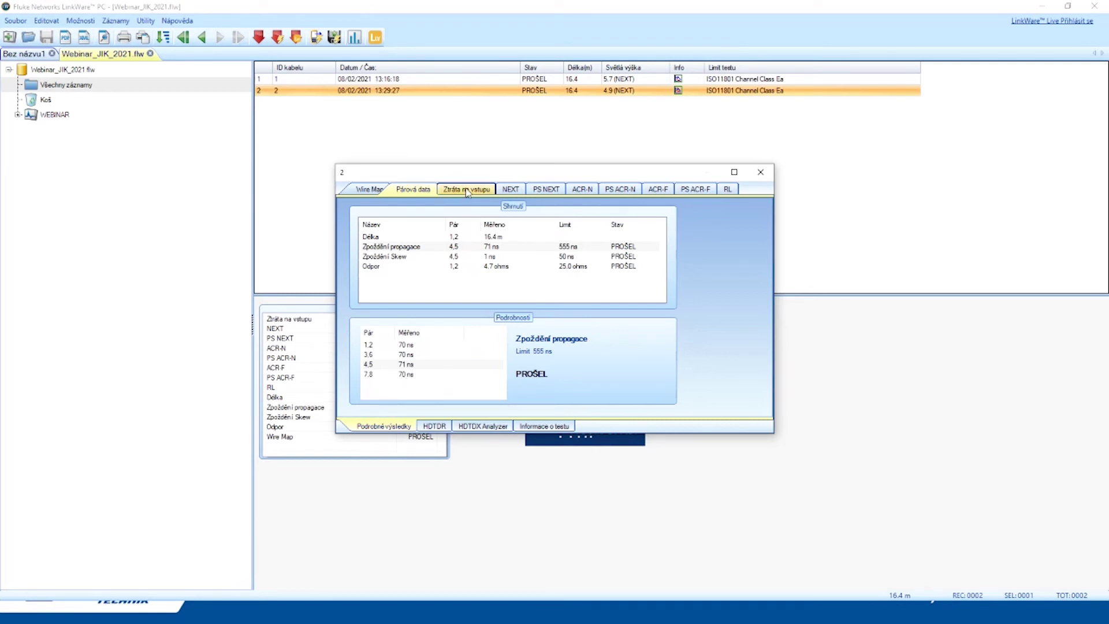
# Examine the NEXT worst-margin results, including the main unit's frequency value, for both record 1 and record 2
pyautogui.click(514, 192)
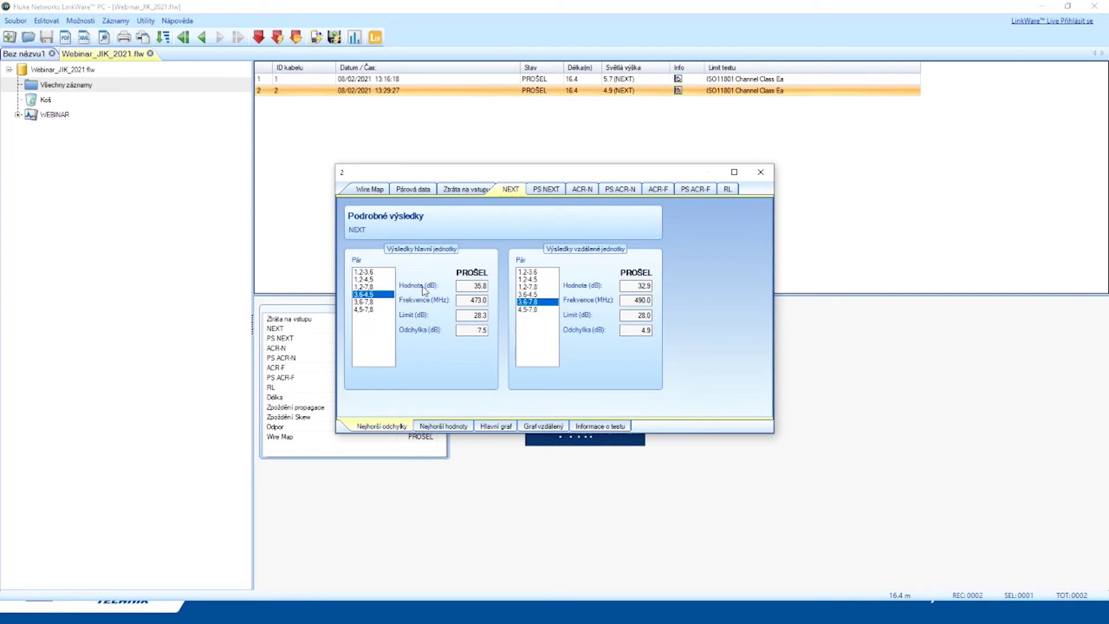
pyautogui.moveTo(467, 300); pyautogui.dragTo(488, 299)
pyautogui.click(406, 81)
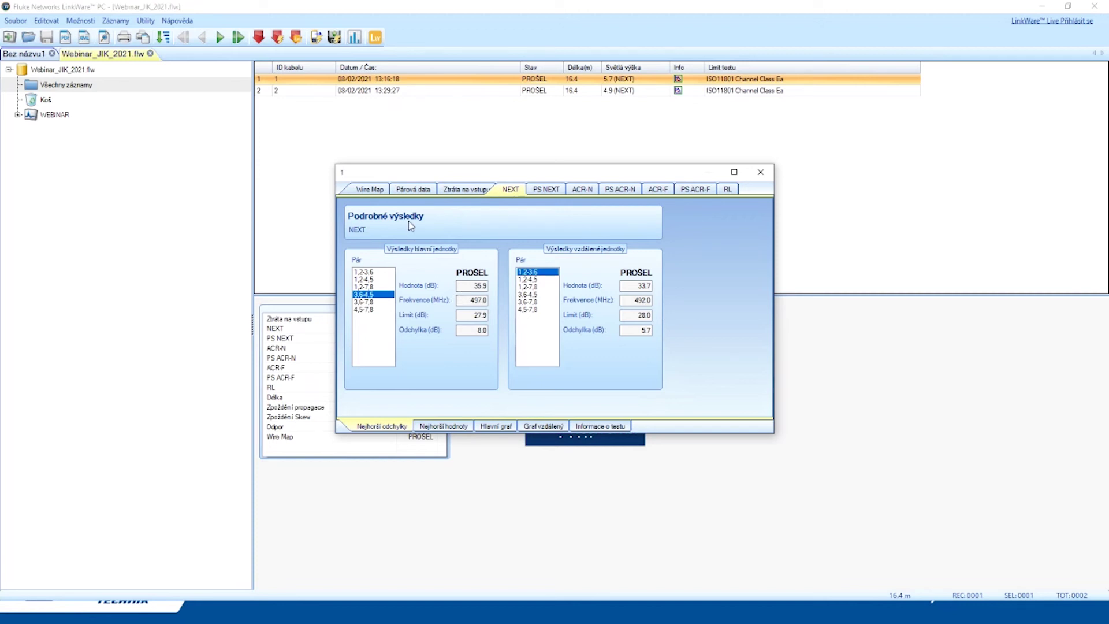
pyautogui.doubleClick(392, 91)
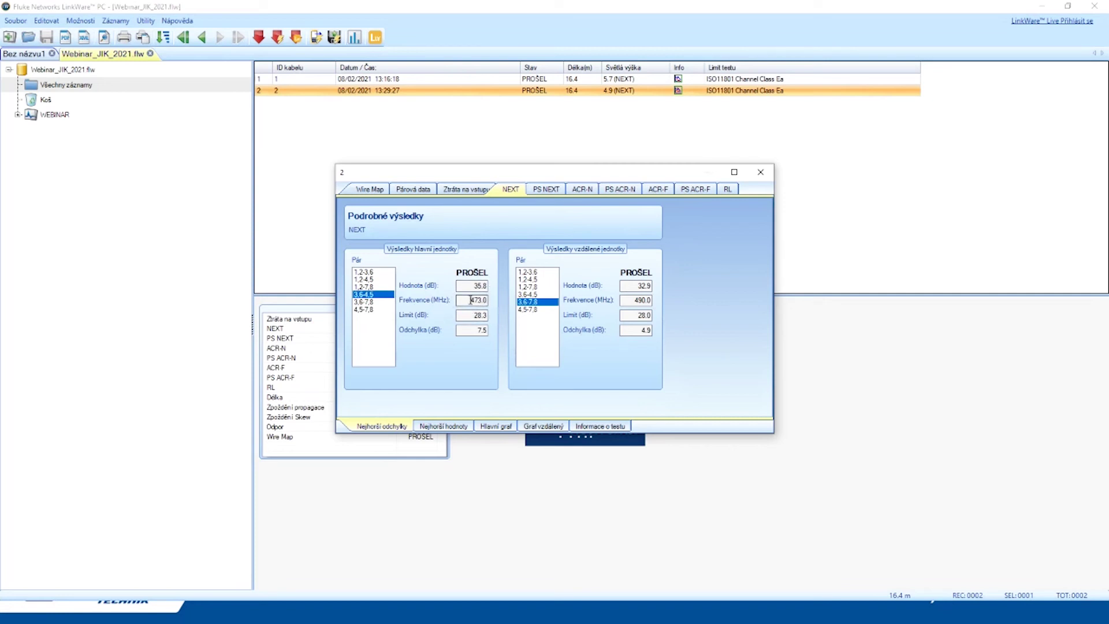
pyautogui.moveTo(471, 300); pyautogui.dragTo(490, 301)
# Review record 2's insertion loss, pair data, Wire Map and PS NEXT results
pyautogui.click(468, 191)
pyautogui.click(415, 191)
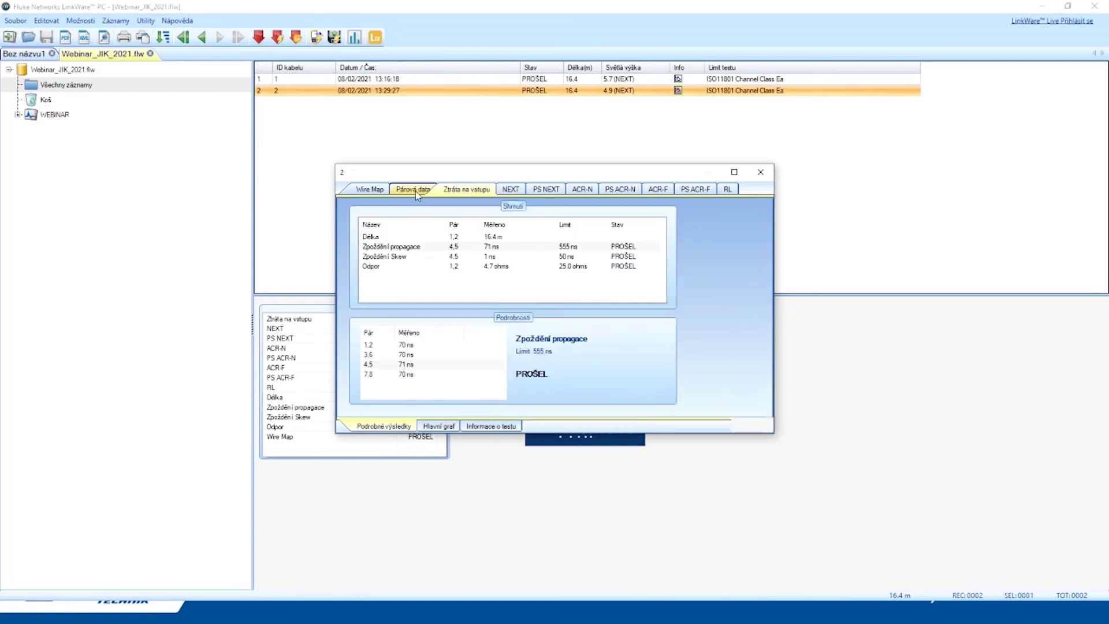
pyautogui.click(372, 190)
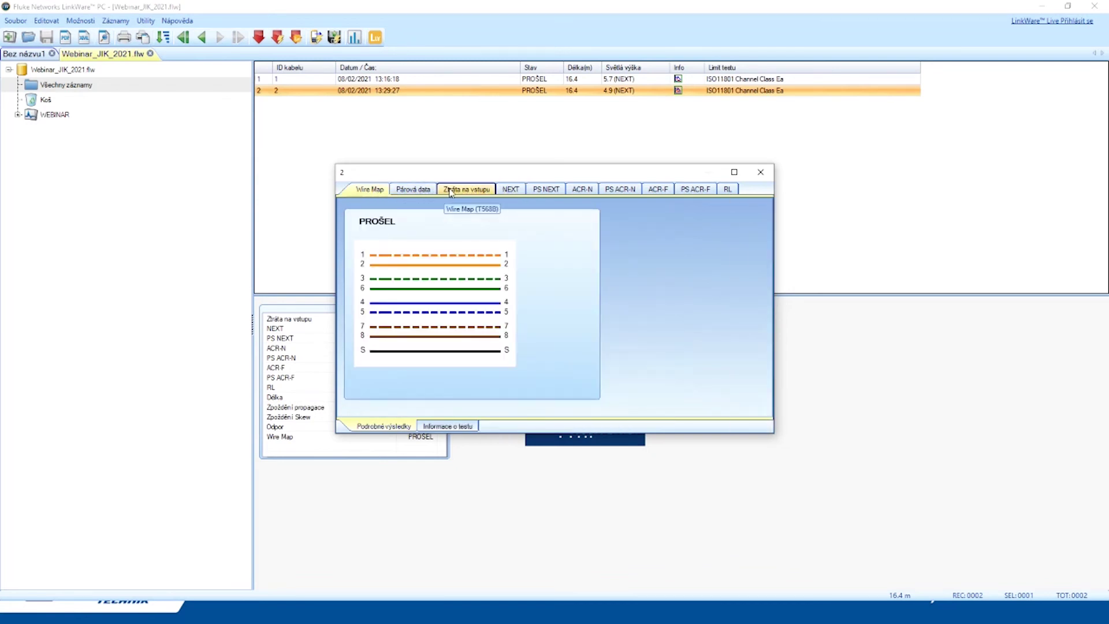
pyautogui.click(543, 191)
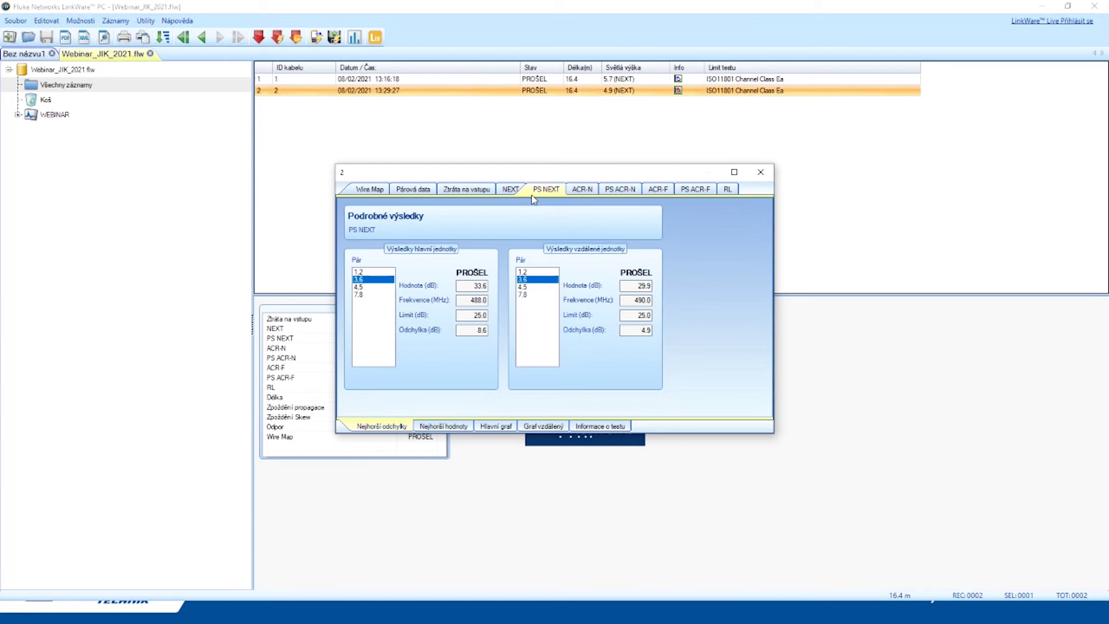
# Check the main unit's NEXT results for different pair combinations against PS NEXT, and close record 2's detail window
pyautogui.click(508, 189)
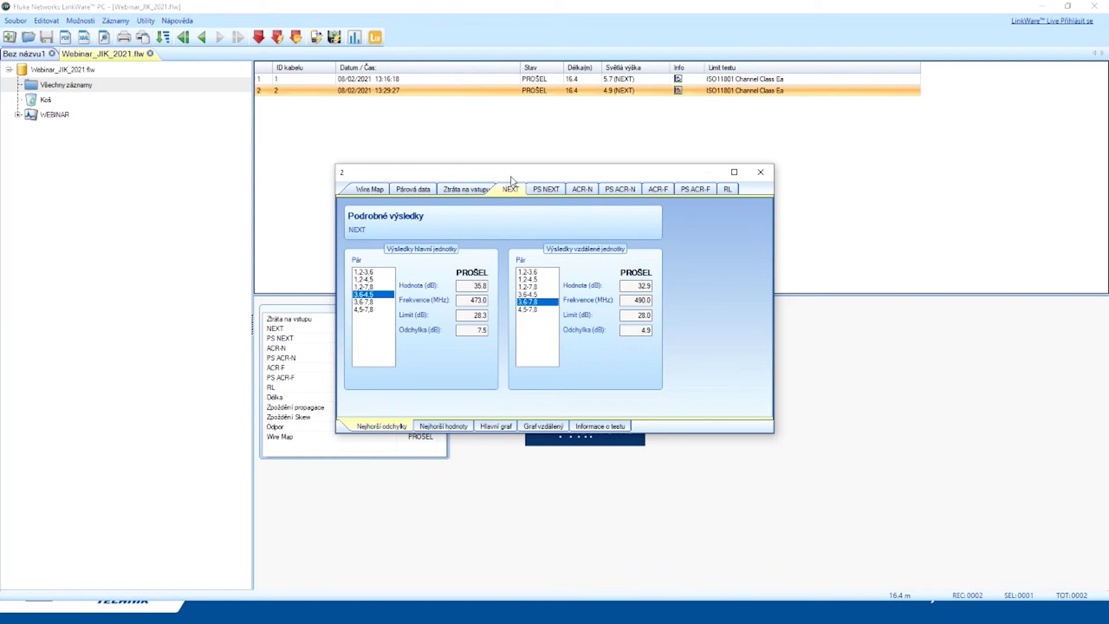
pyautogui.click(369, 301)
pyautogui.press('Up')
pyautogui.press('Up')
pyautogui.press('Up')
pyautogui.press('Up')
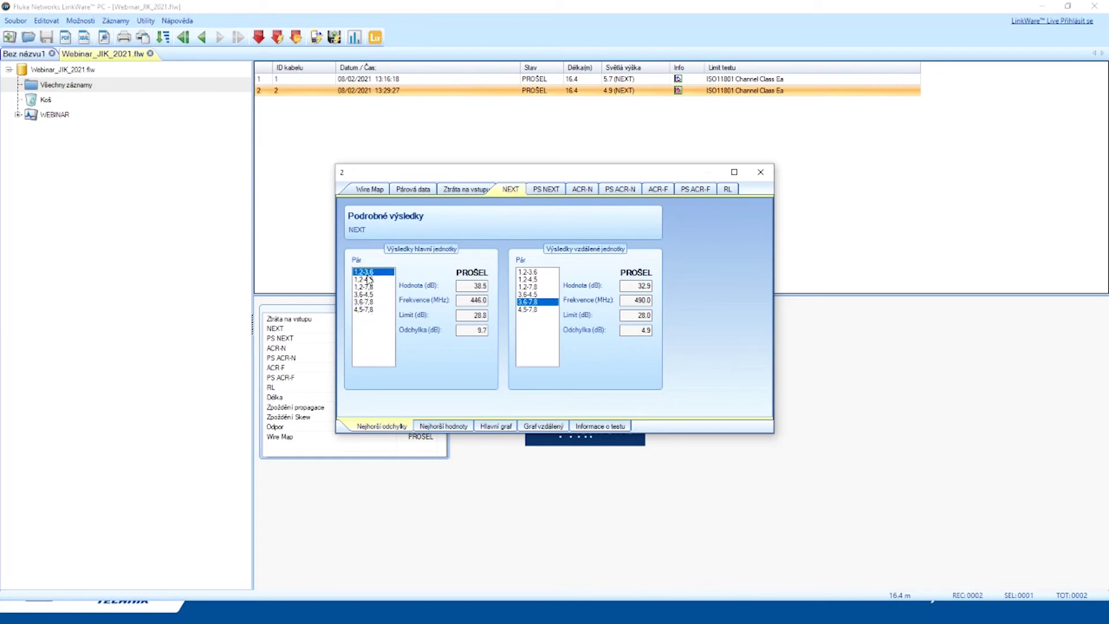
pyautogui.click(532, 192)
pyautogui.click(510, 190)
pyautogui.click(368, 280)
pyautogui.click(540, 192)
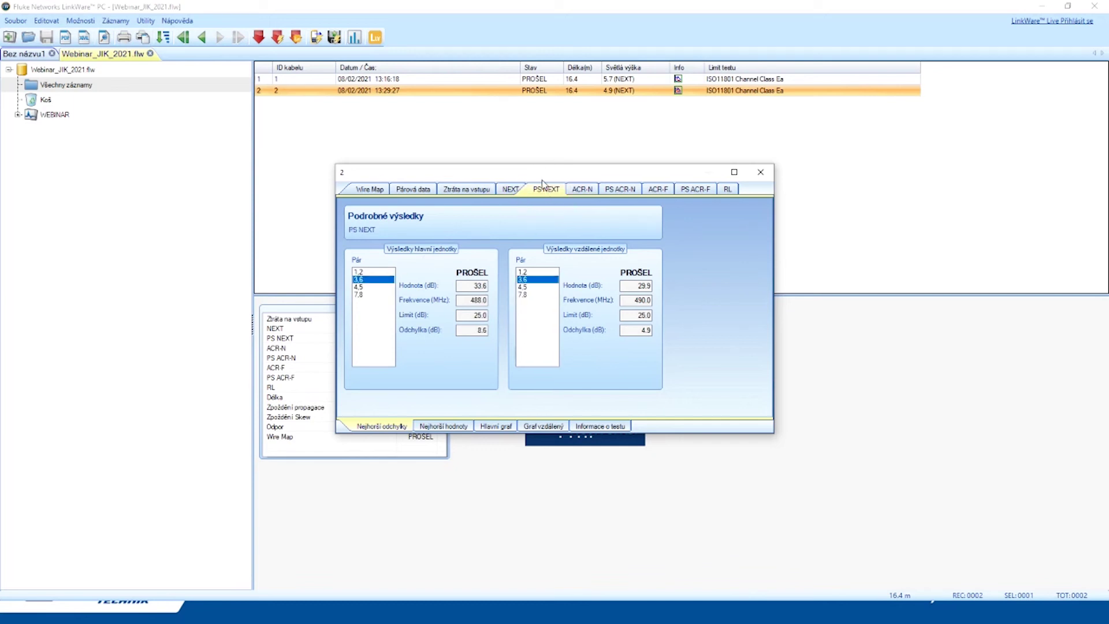
pyautogui.click(761, 172)
# Start the re-certification tool for record 2, limited to the selected test only
pyautogui.press('Up')
pyautogui.press('Down')
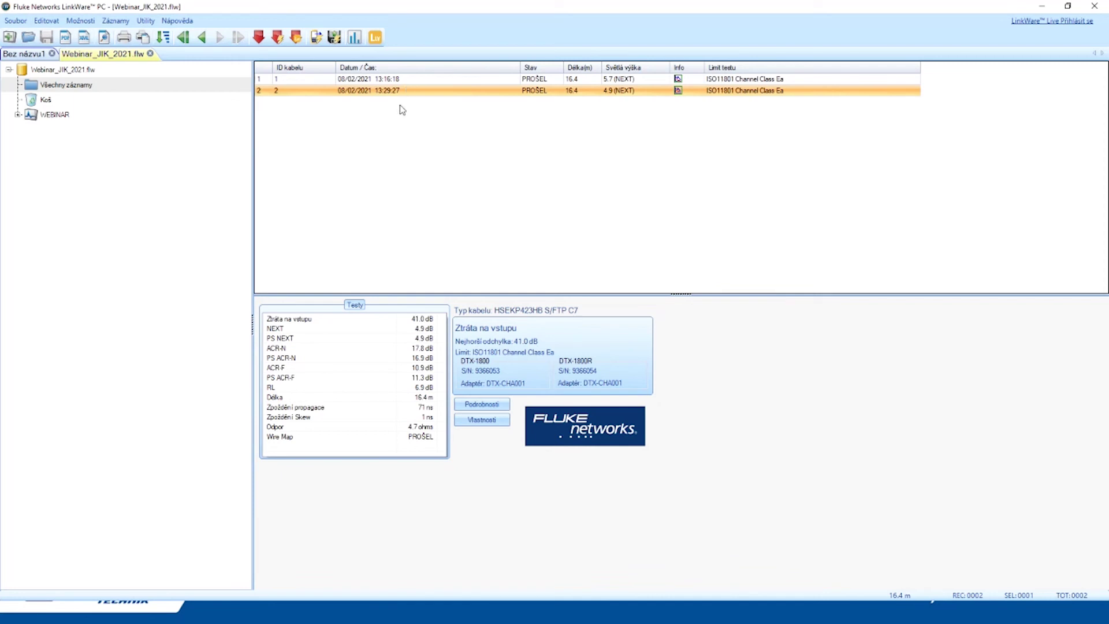
pyautogui.click(104, 26)
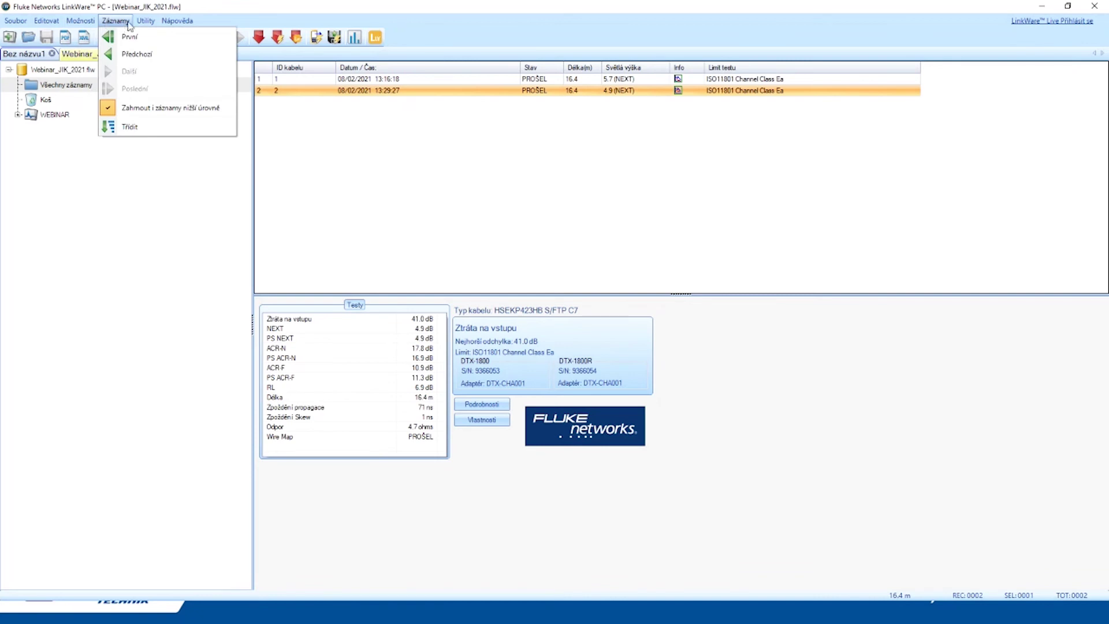
pyautogui.moveTo(143, 26)
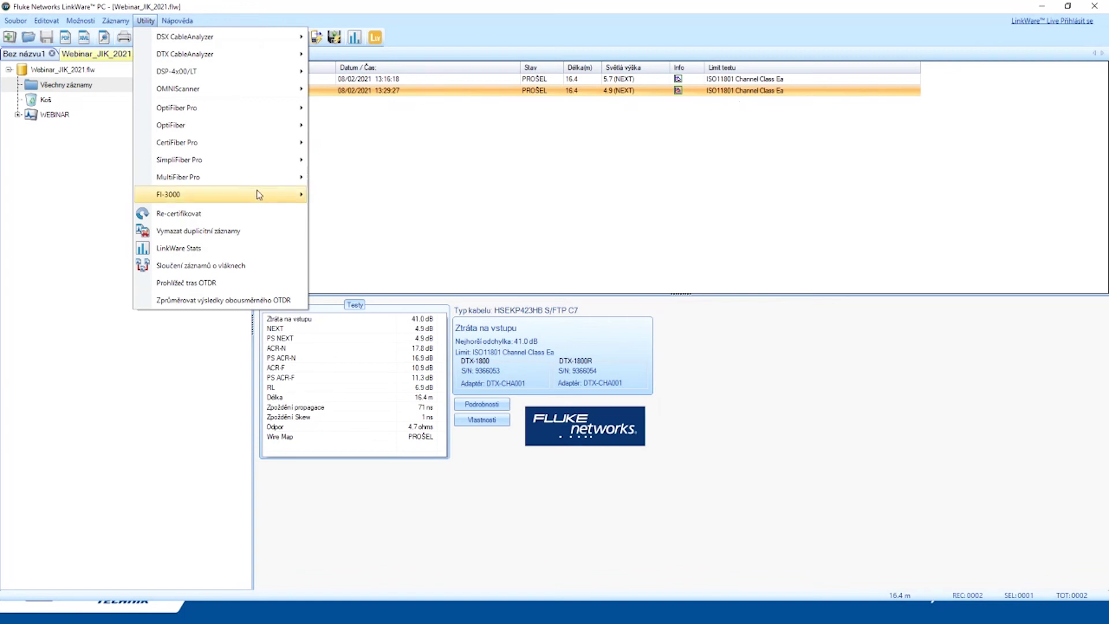
pyautogui.click(227, 214)
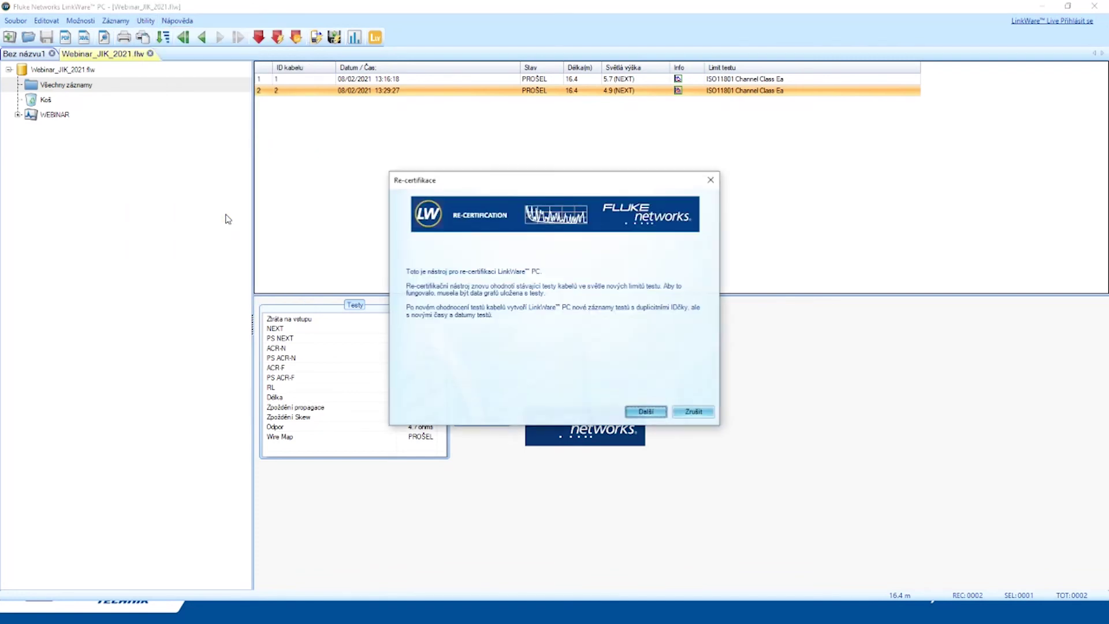
pyautogui.click(642, 413)
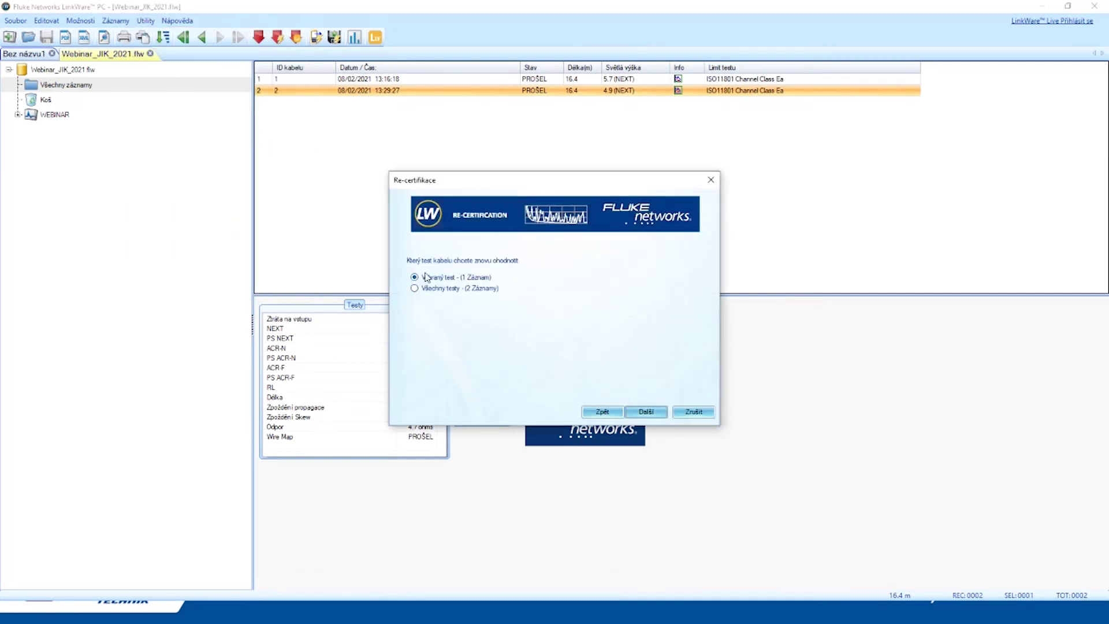
pyautogui.click(642, 413)
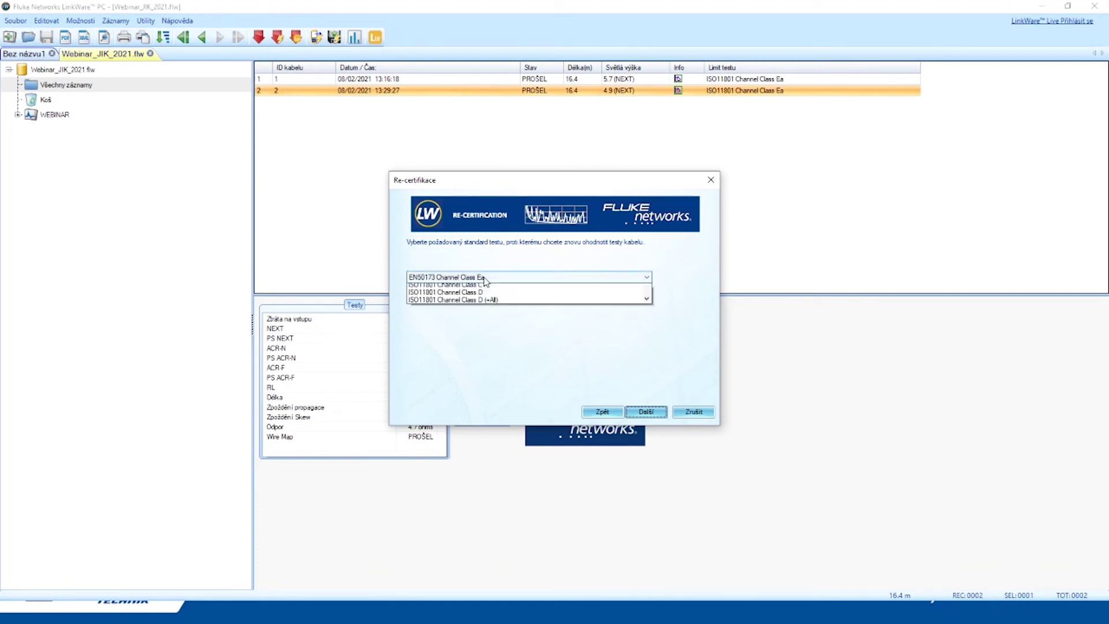
# Re-certify the selected test against the TIA Cat 6A Perm. Link standard and finish the wizard
pyautogui.click(485, 278)
pyautogui.scroll(5, 496, 398)
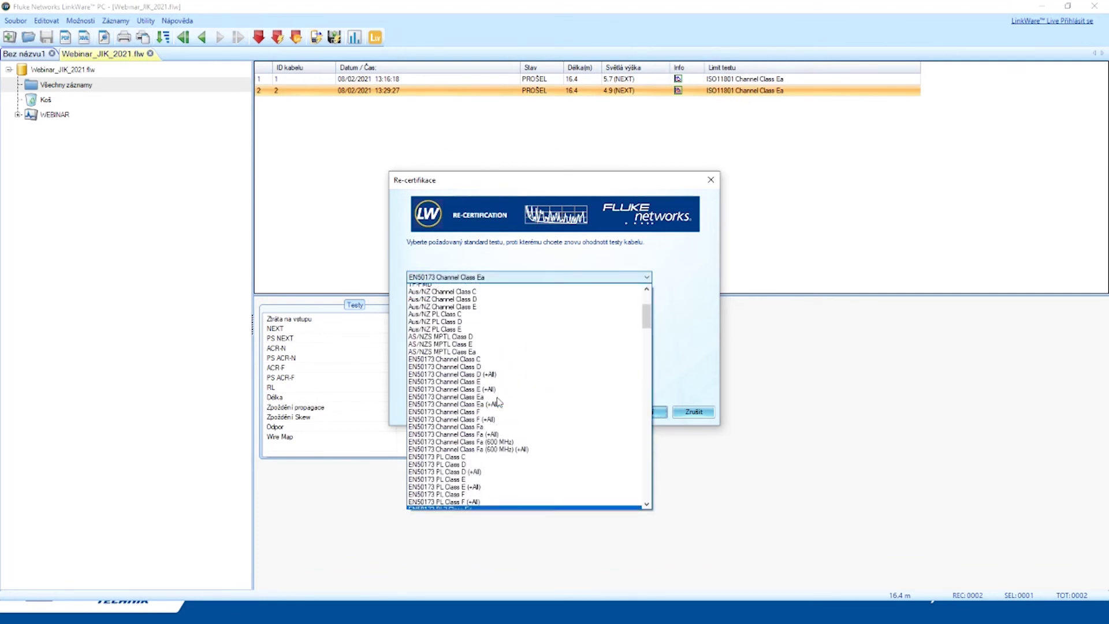
pyautogui.scroll(4, 649, 314)
pyautogui.moveTo(649, 312); pyautogui.dragTo(656, 464)
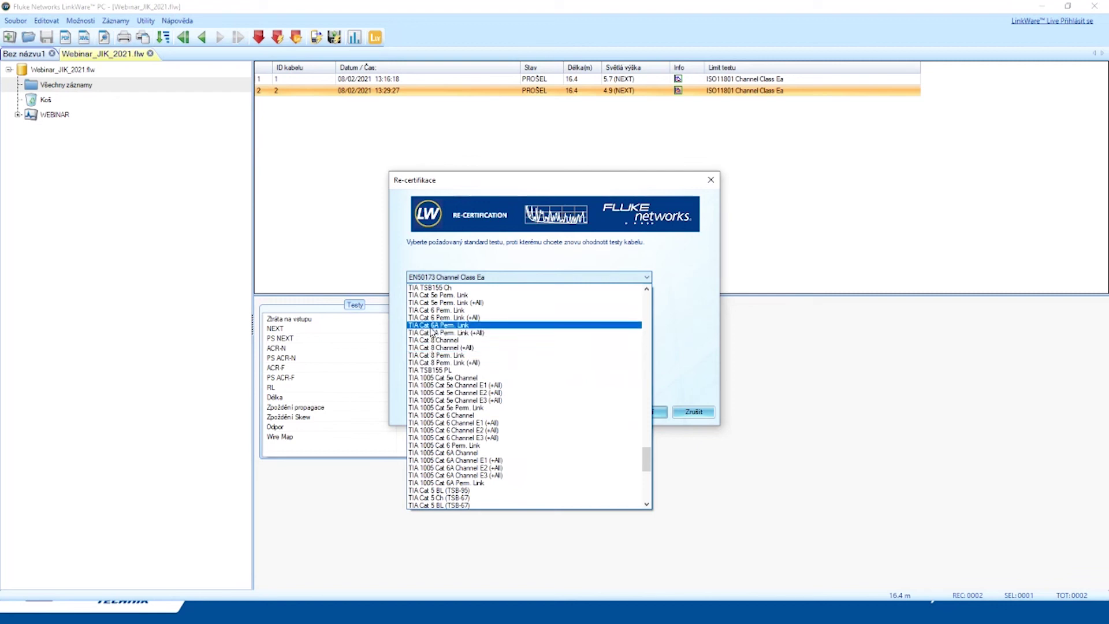
pyautogui.click(430, 325)
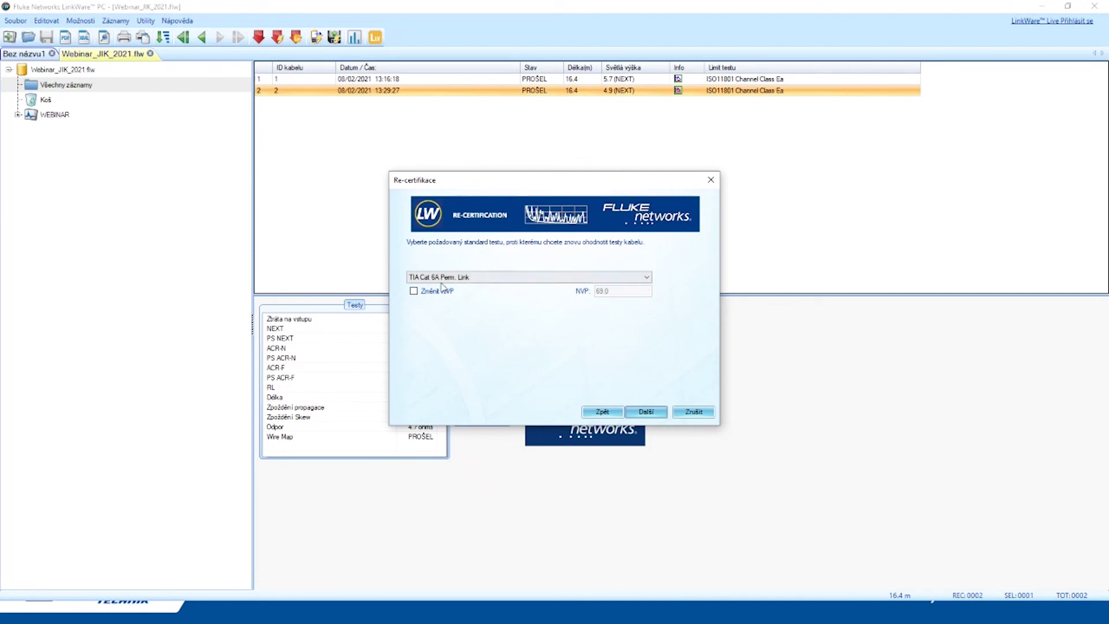
pyautogui.click(642, 412)
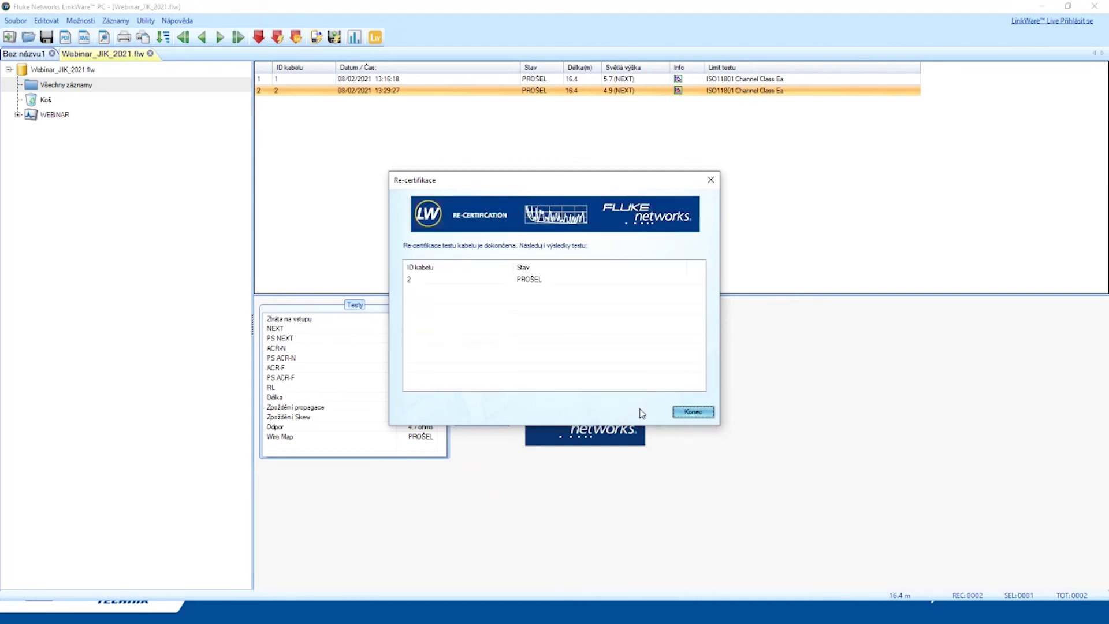
pyautogui.click(693, 412)
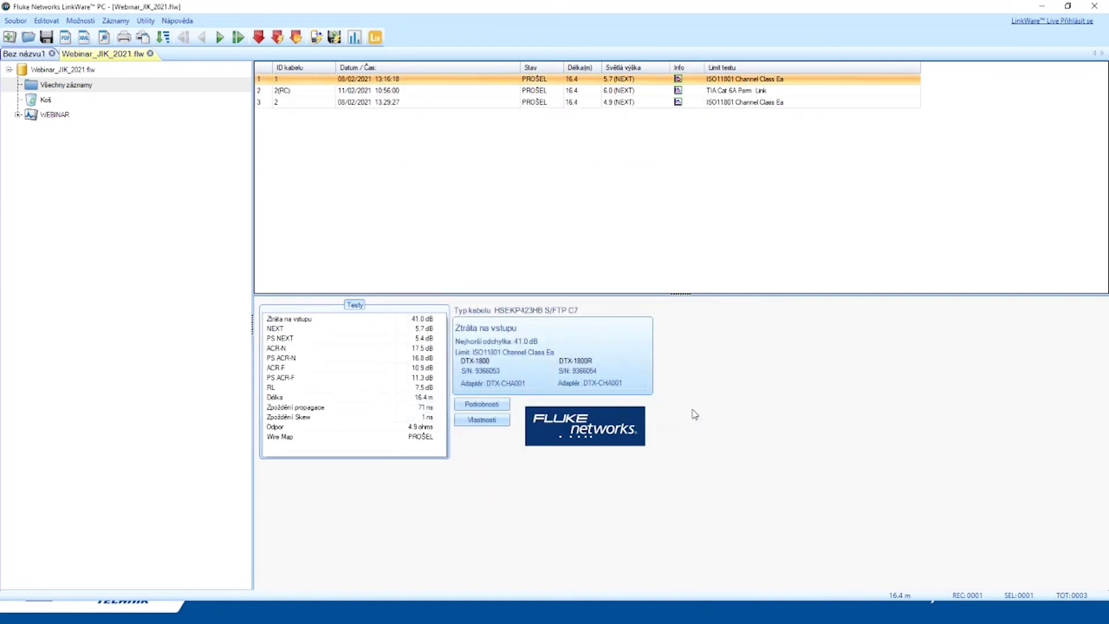
# Compare the re-certified record 2(RC) with the original record 2
pyautogui.click(286, 90)
pyautogui.click(558, 102)
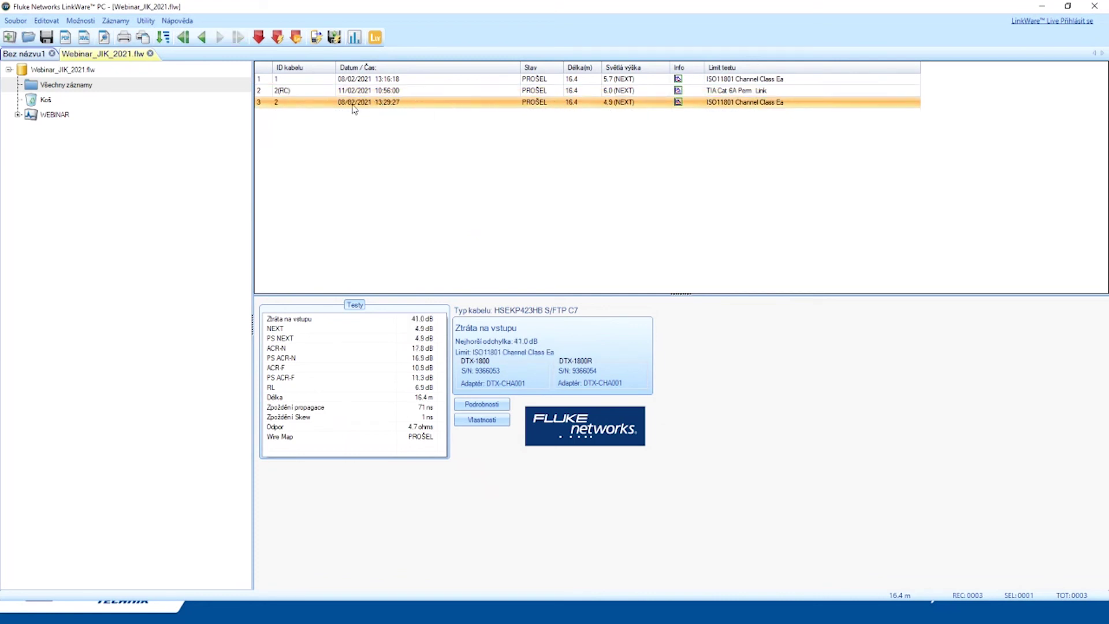
pyautogui.click(297, 92)
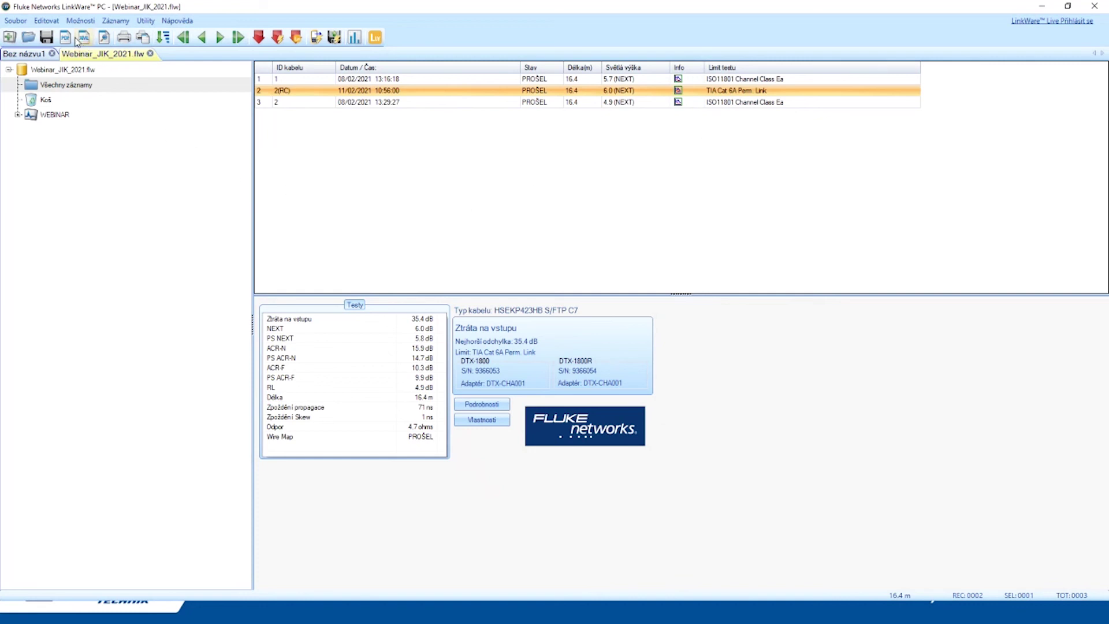
# View the PDF export options for the re-certified record and leave them without saving
pyautogui.click(67, 38)
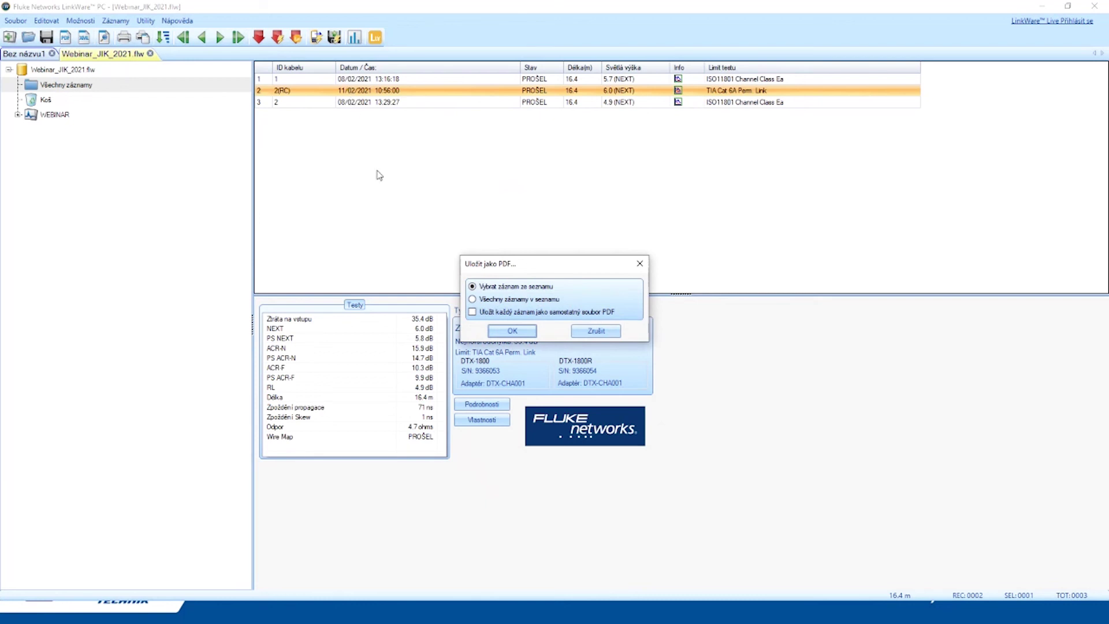
pyautogui.click(592, 332)
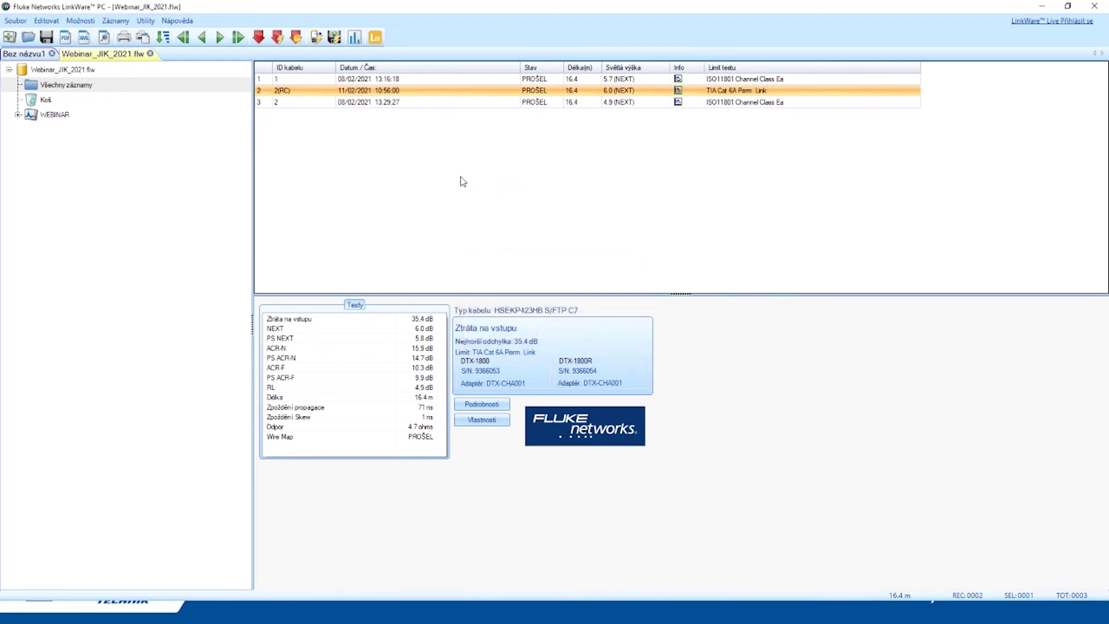